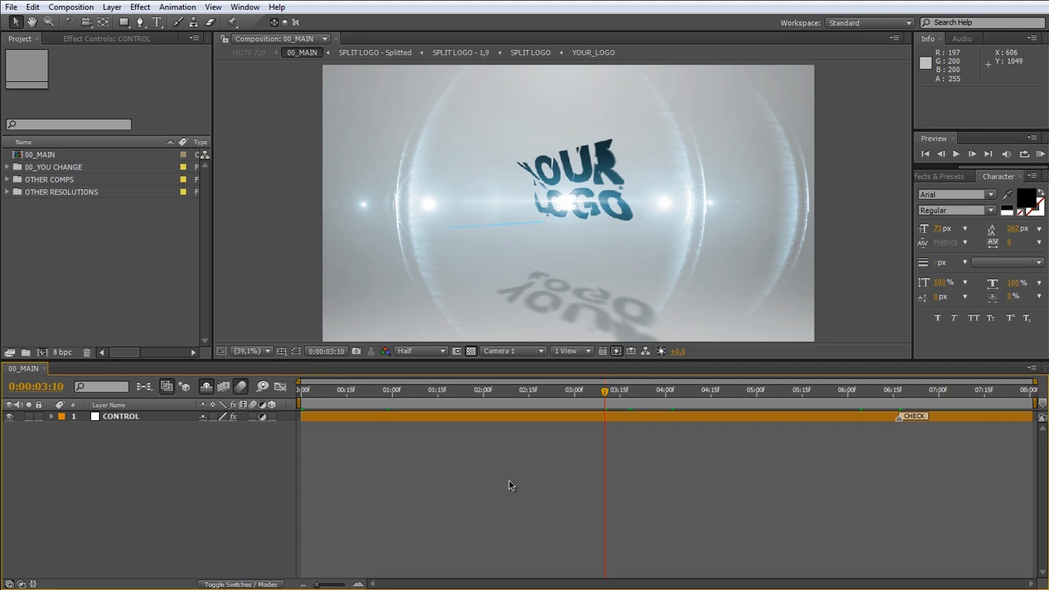
# Step: Expand the 00_YOU CHANGE folder and inspect its YOUR_LOGO and YOUR_TAGLINE compositions
pyautogui.click(122, 282)
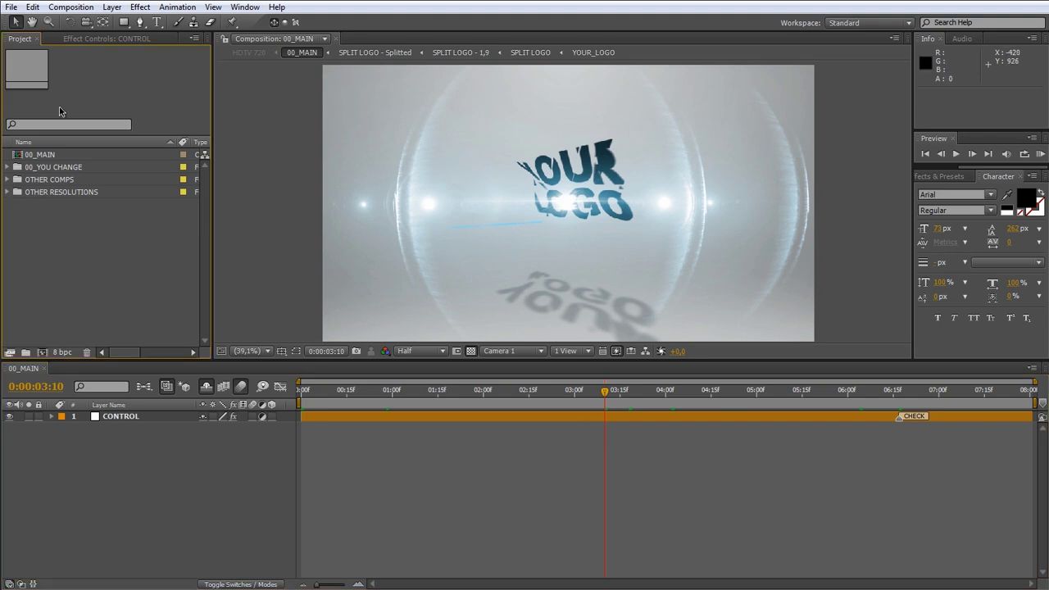
pyautogui.click(46, 156)
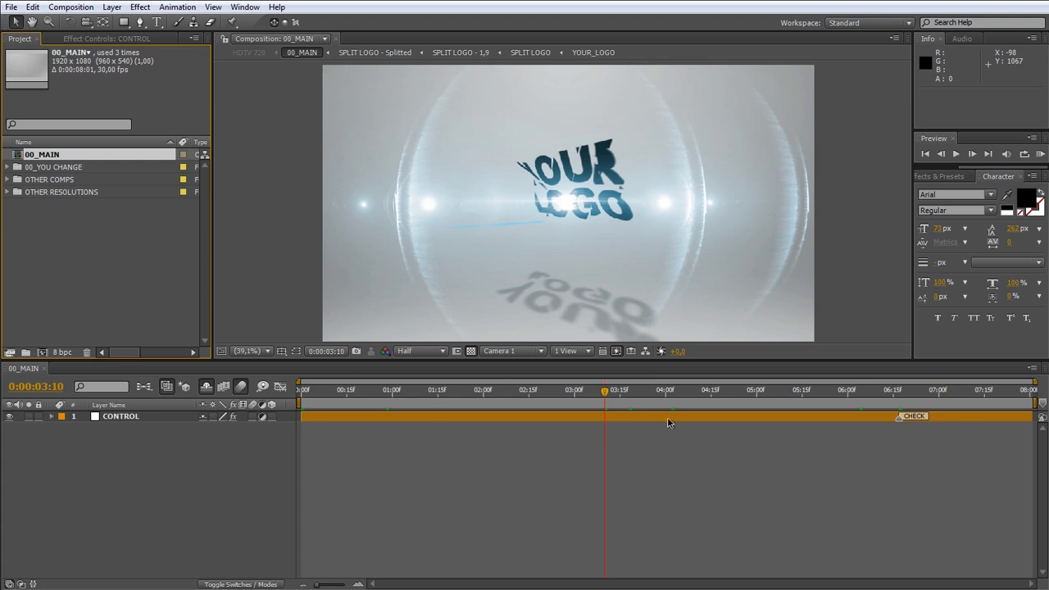
pyautogui.click(54, 168)
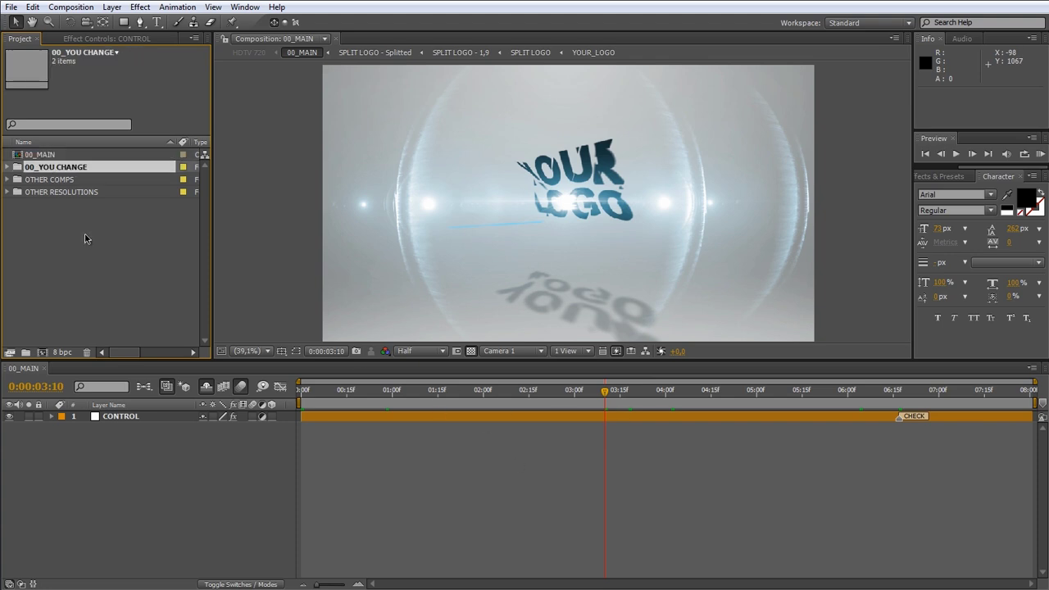
pyautogui.click(8, 168)
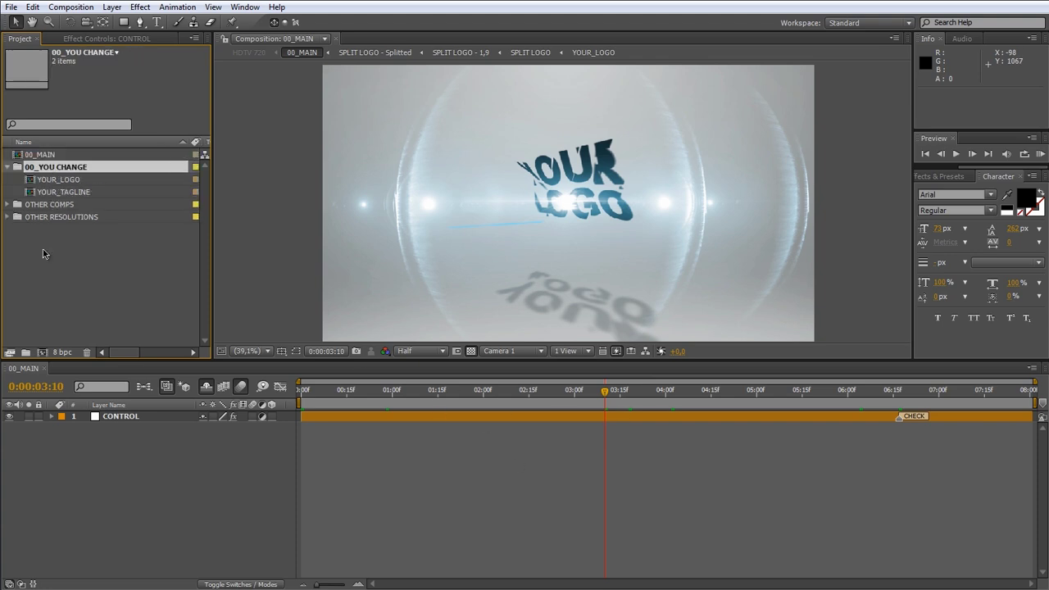
pyautogui.click(72, 182)
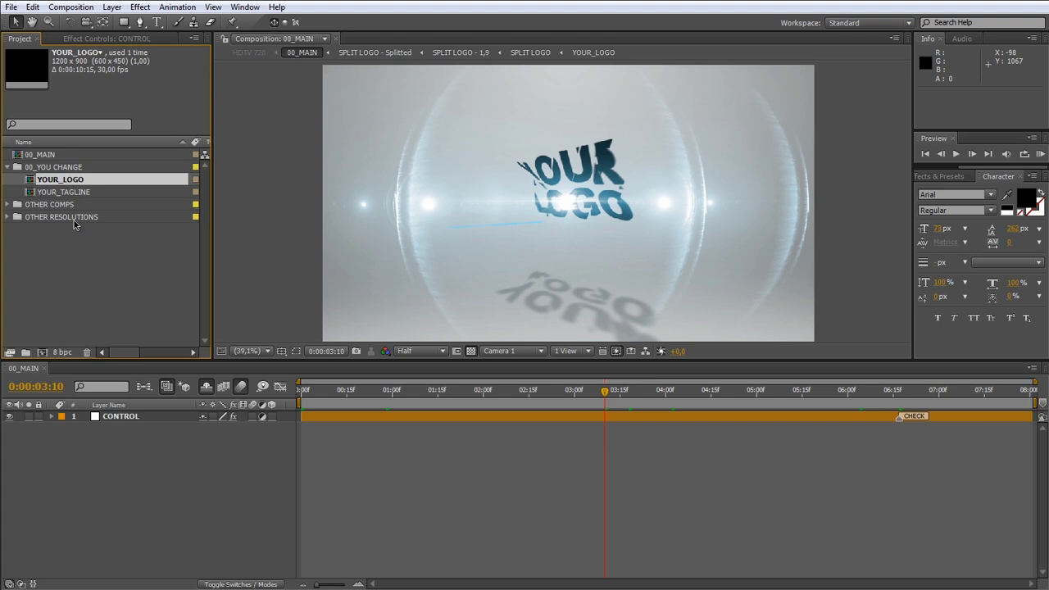
pyautogui.click(75, 193)
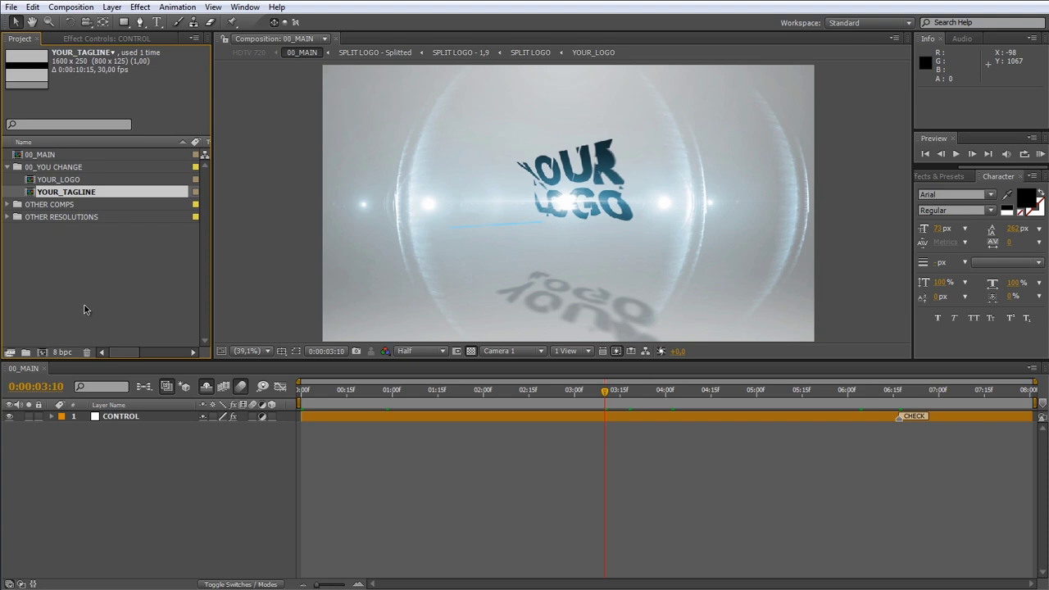
# Step: Browse OTHER COMPS, then peek inside OTHER RESOLUTIONS and collapse it again
pyautogui.click(54, 205)
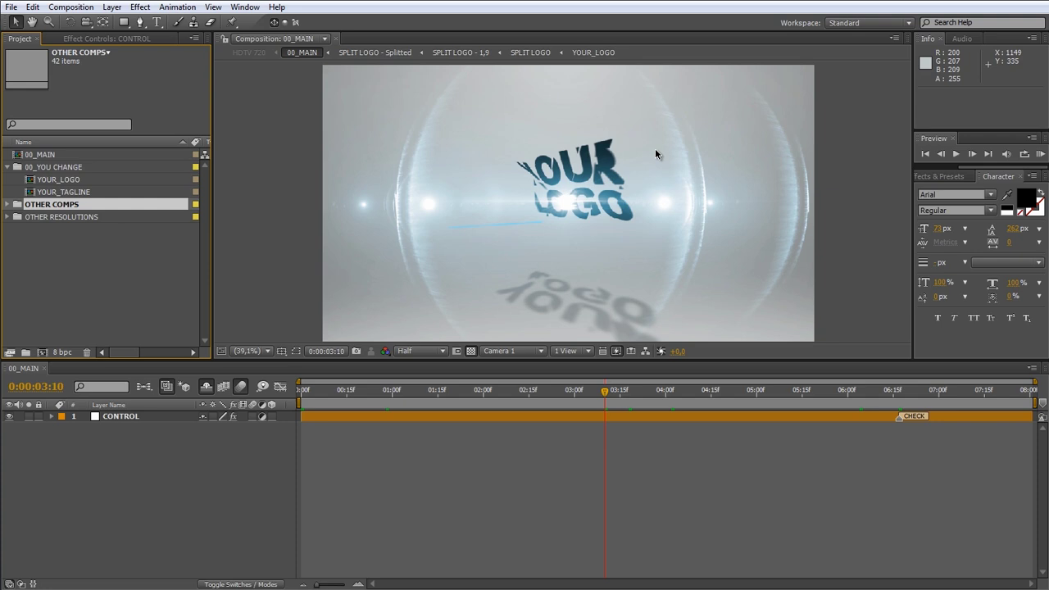
pyautogui.click(66, 219)
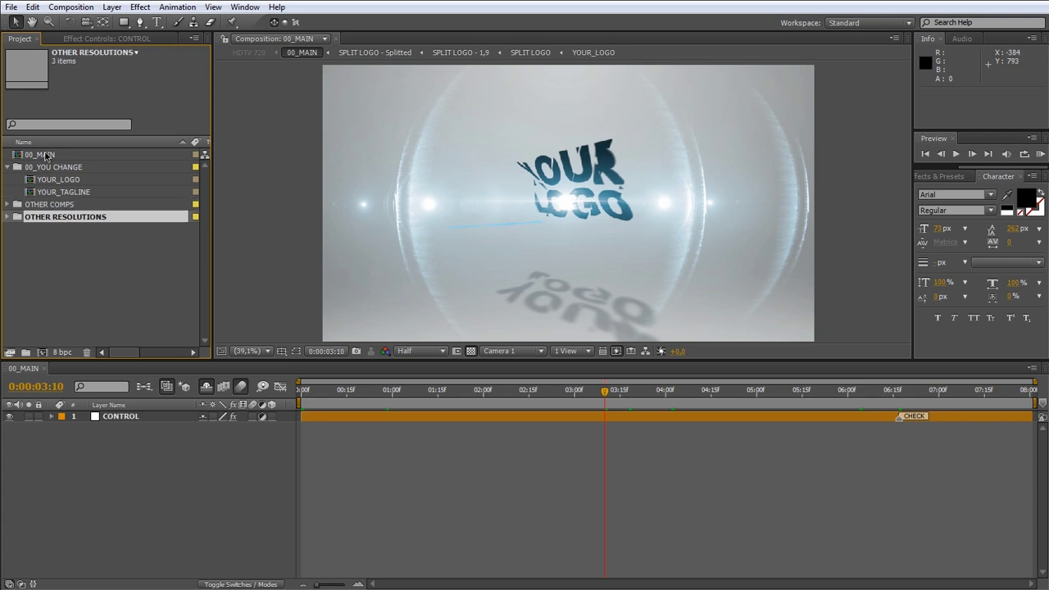
pyautogui.click(8, 216)
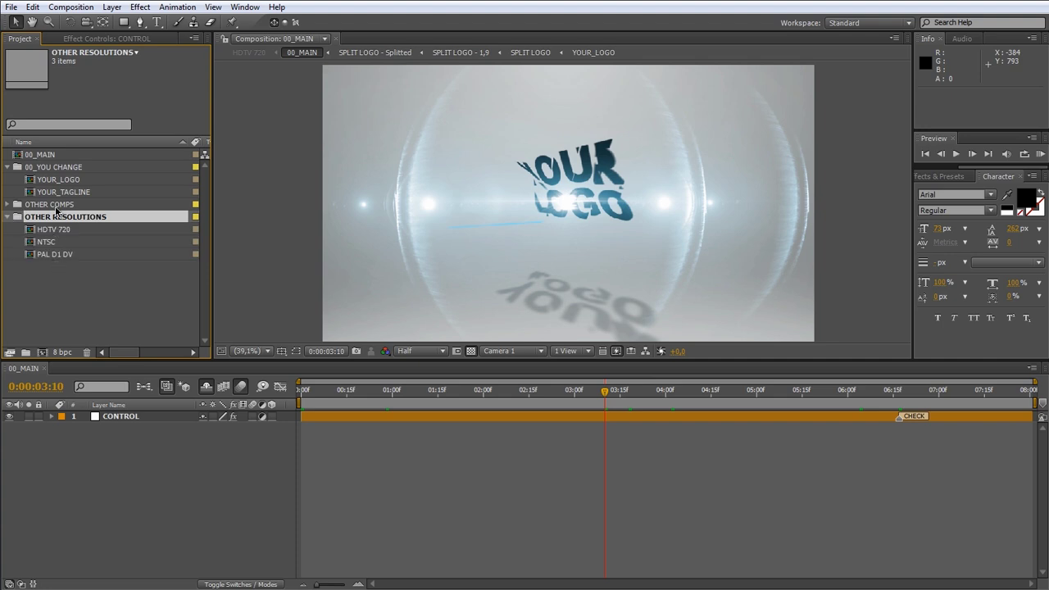
pyautogui.click(8, 217)
pyautogui.click(71, 246)
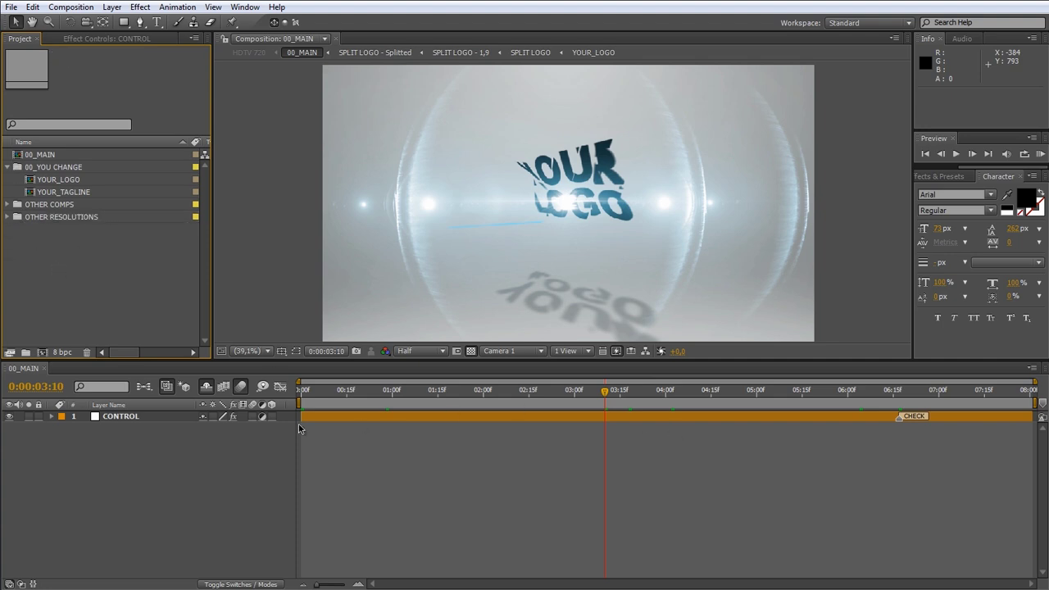
# Step: Reveal the shy template layers and move to the CHECK marker at 0:00:06:17
pyautogui.click(113, 419)
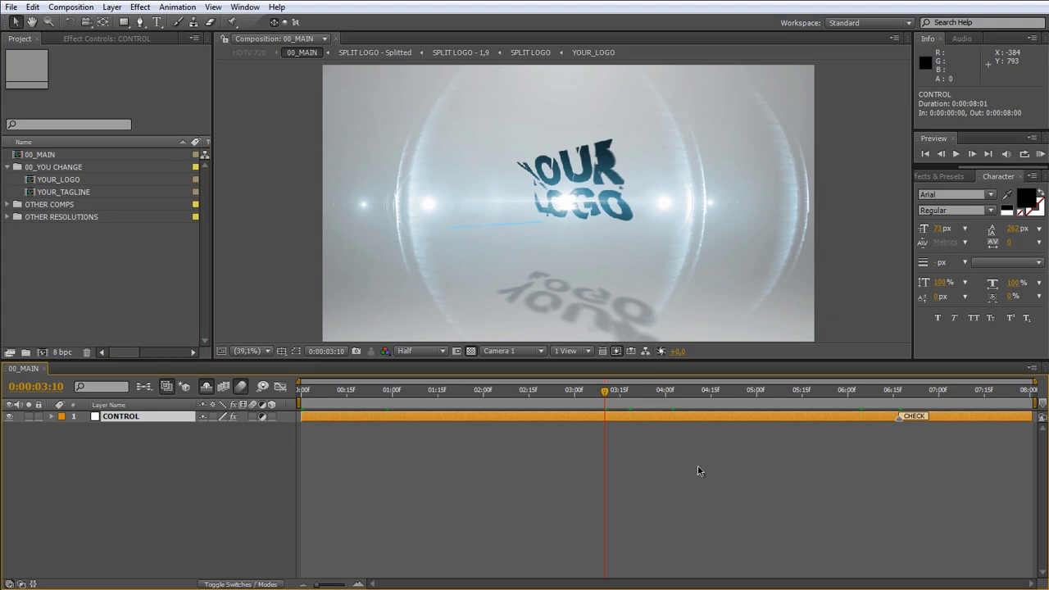
pyautogui.click(206, 388)
pyautogui.click(608, 394)
pyautogui.moveTo(878, 390); pyautogui.dragTo(900, 390)
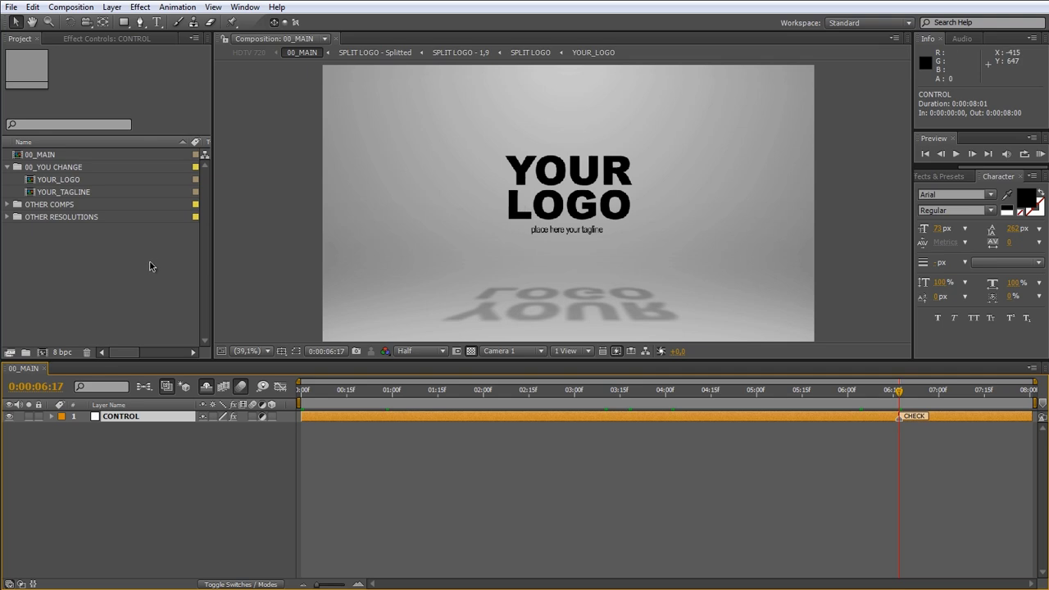
# Step: Open YOUR_LOGO and drop BLUEFX.ai from OTHER COMPS above the YOUR LOGO layer
pyautogui.click(71, 180)
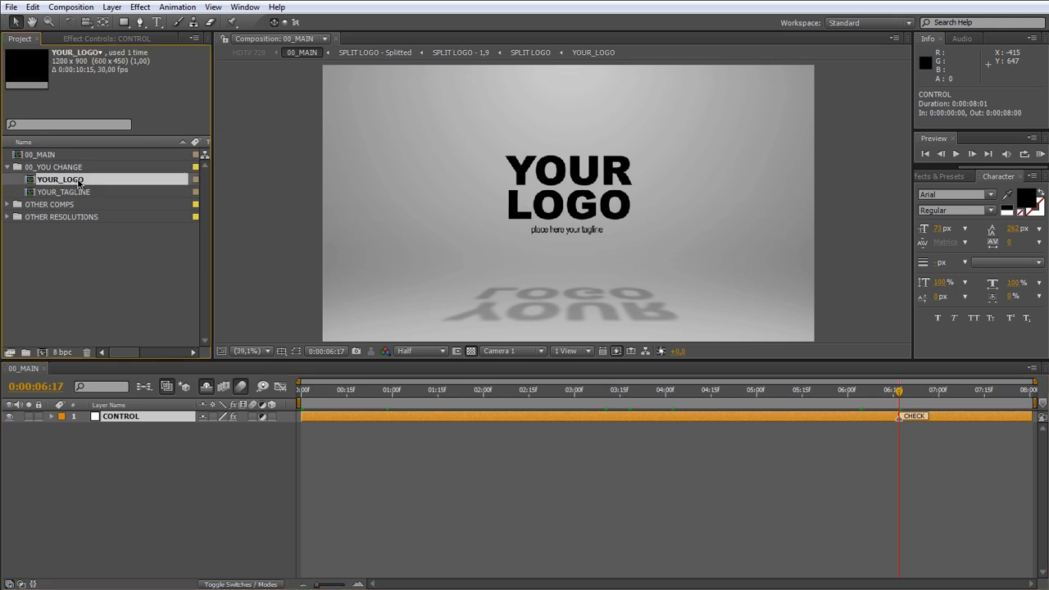
pyautogui.doubleClick(78, 182)
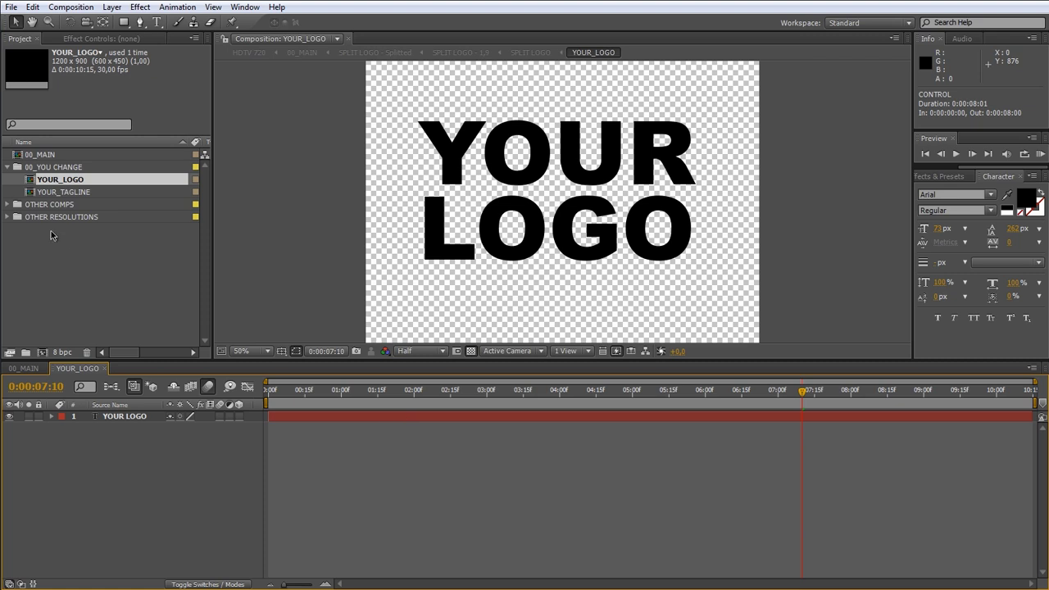
pyautogui.click(7, 204)
pyautogui.click(62, 217)
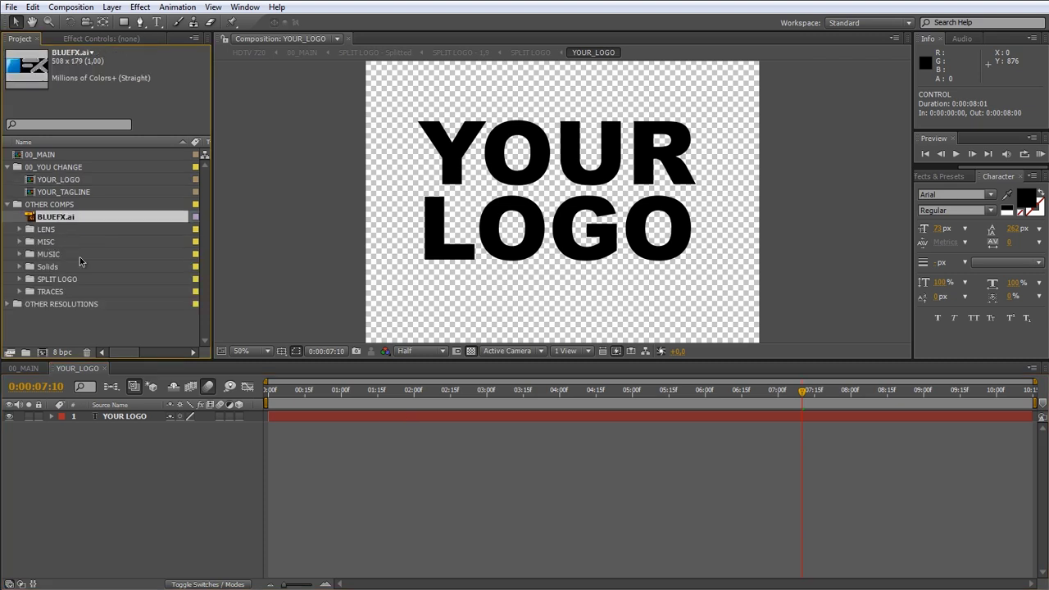
pyautogui.moveTo(62, 217); pyautogui.dragTo(290, 415)
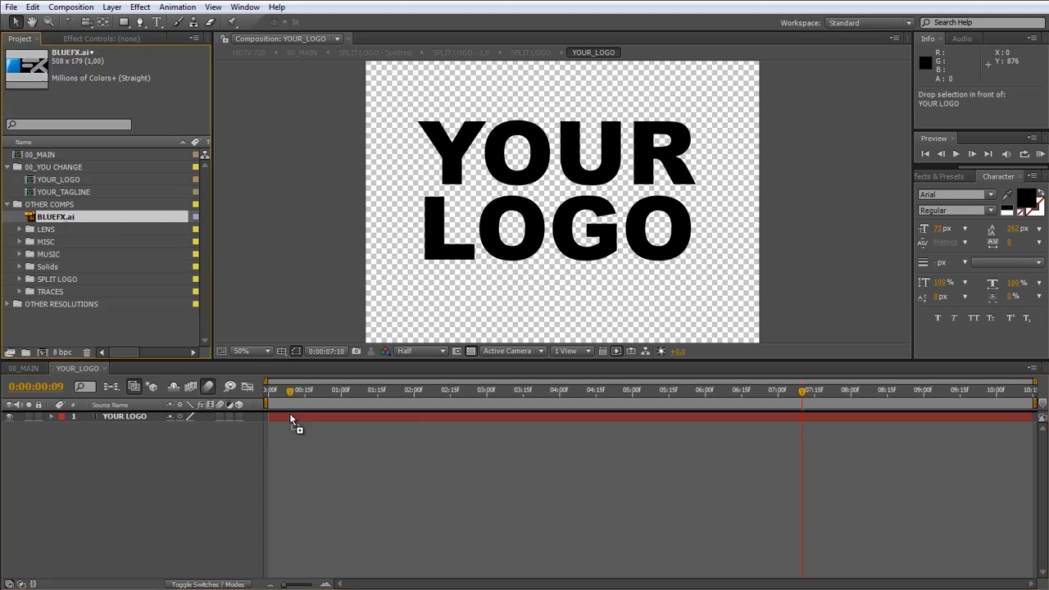
pyautogui.moveTo(287, 411); pyautogui.dragTo(288, 411)
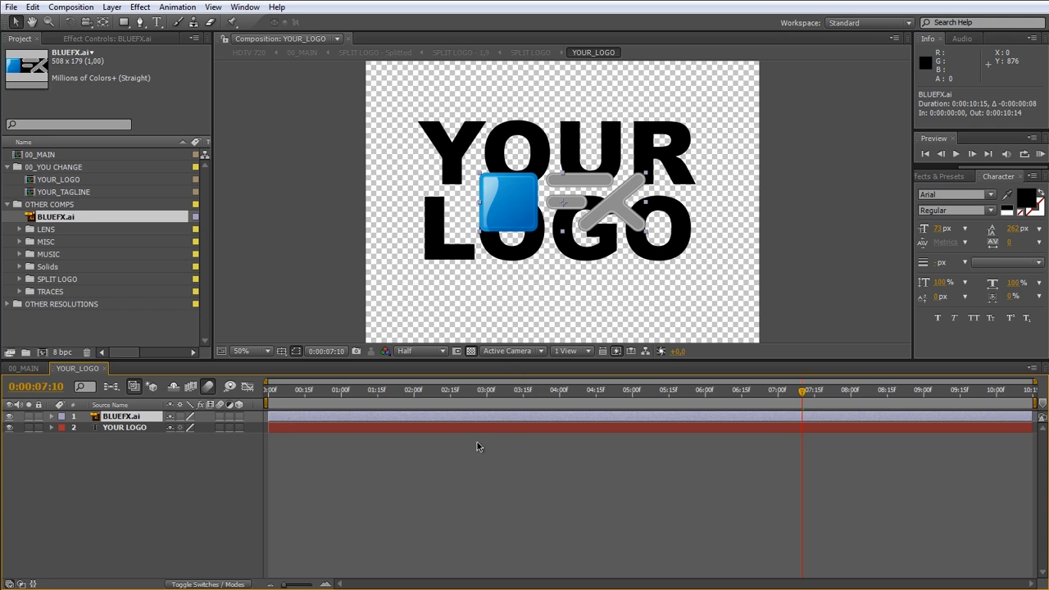
# Step: Scale the BLUEFX.ai logo to about 185% and hide the YOUR LOGO text layer
pyautogui.click(182, 419)
pyautogui.moveTo(648, 173)
pyautogui.mouseDown()
pyautogui.moveTo(874, 63)
pyautogui.moveTo(706, 154)
pyautogui.mouseUp()
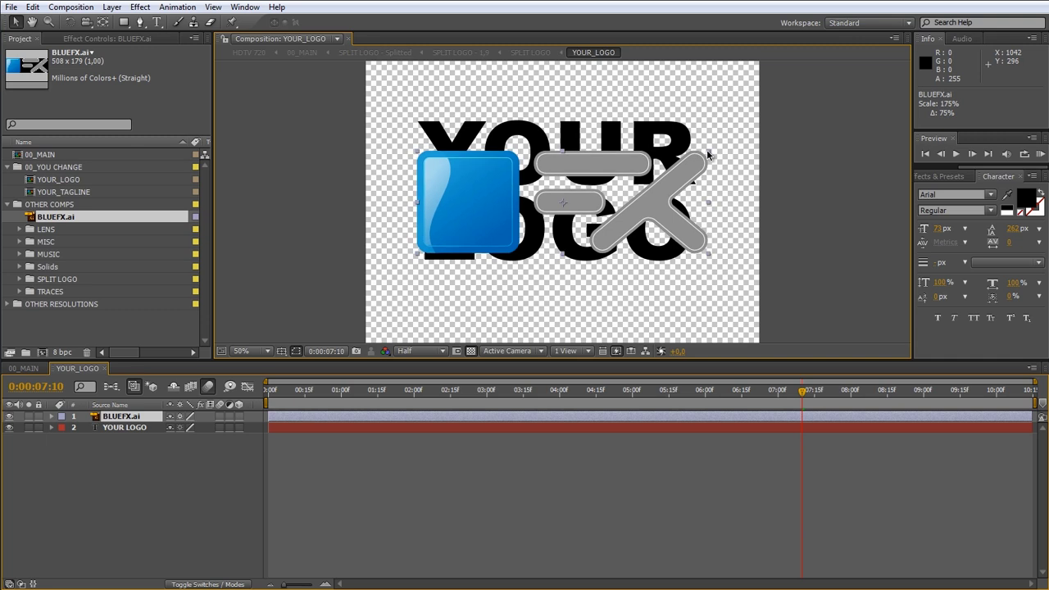
pyautogui.click(369, 400)
pyautogui.click(294, 427)
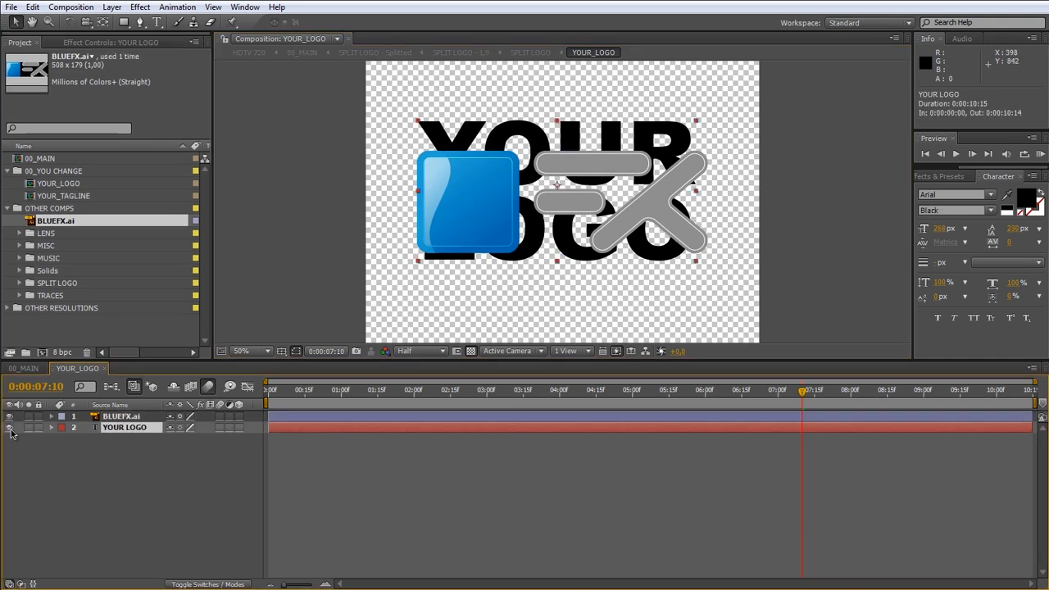
pyautogui.click(9, 427)
pyautogui.click(381, 419)
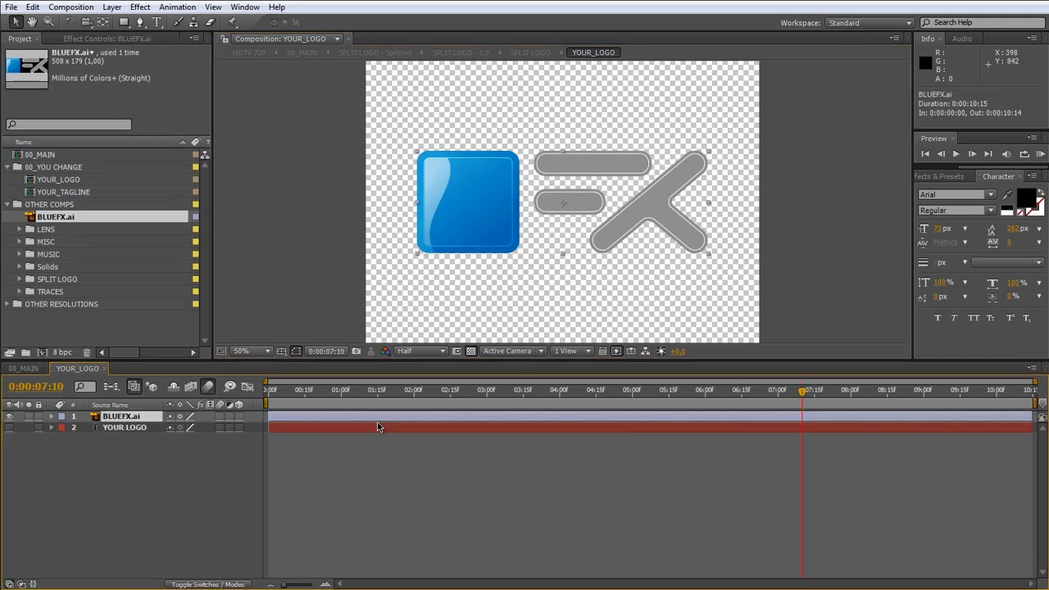
pyautogui.moveTo(710, 155); pyautogui.dragTo(719, 151)
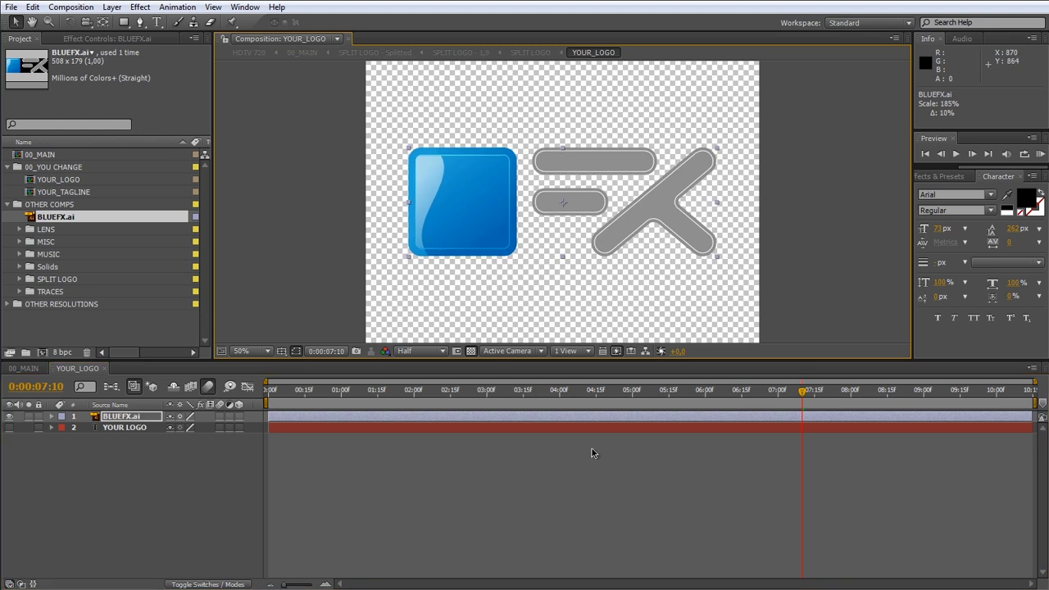
# Step: Check the logo swap in 00_MAIN at the 6:17 final frame
pyautogui.click(31, 368)
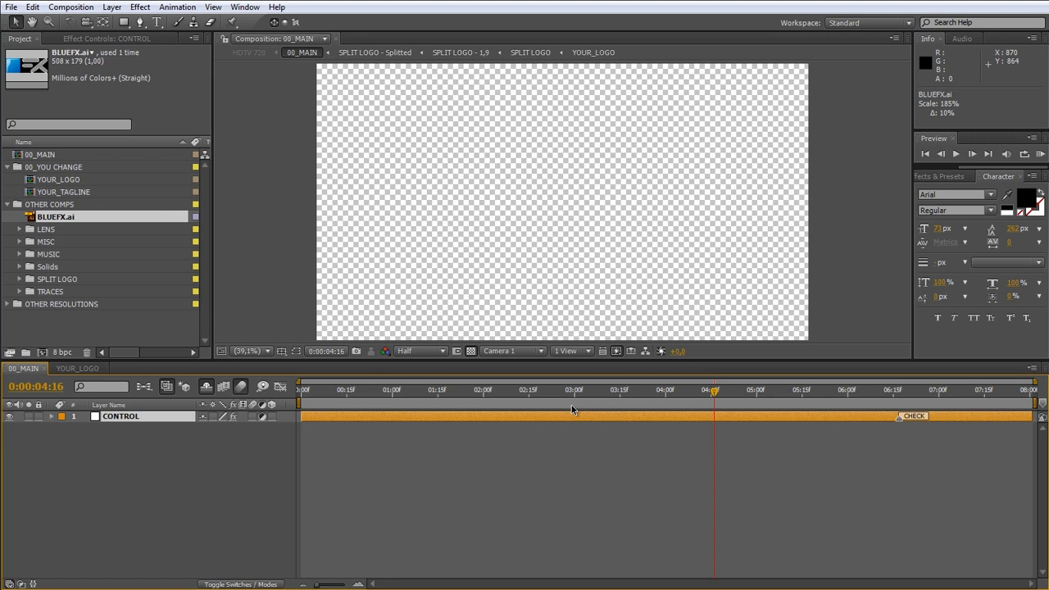
pyautogui.click(901, 395)
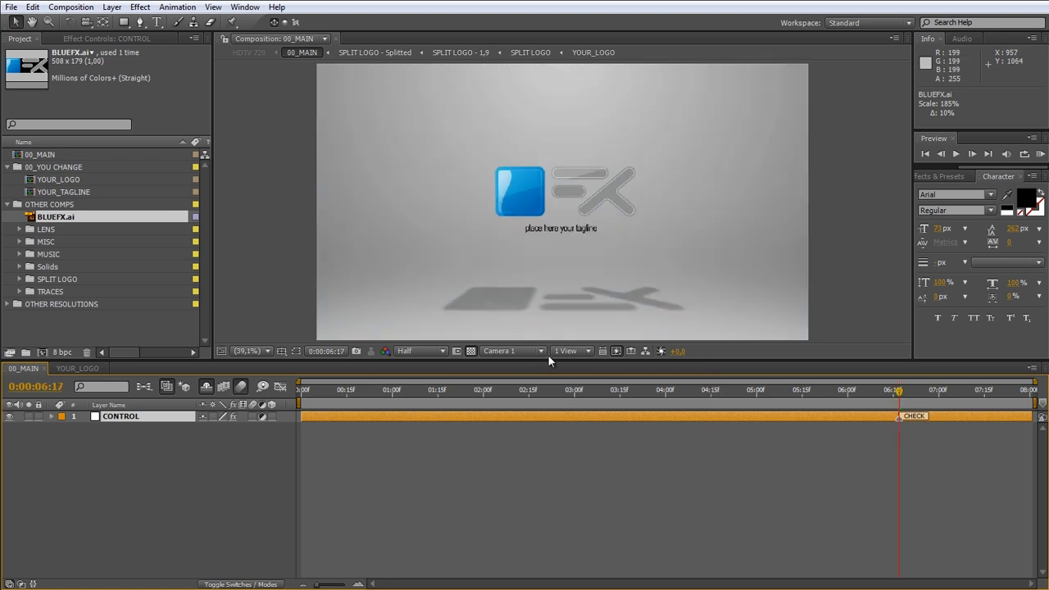
pyautogui.click(8, 204)
pyautogui.click(49, 194)
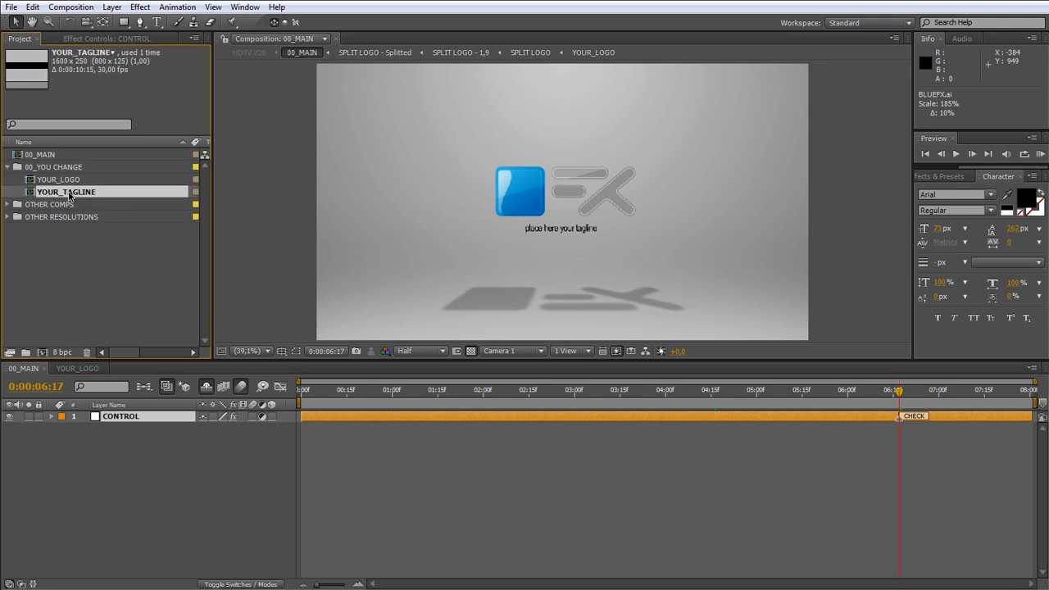
pyautogui.doubleClick(69, 194)
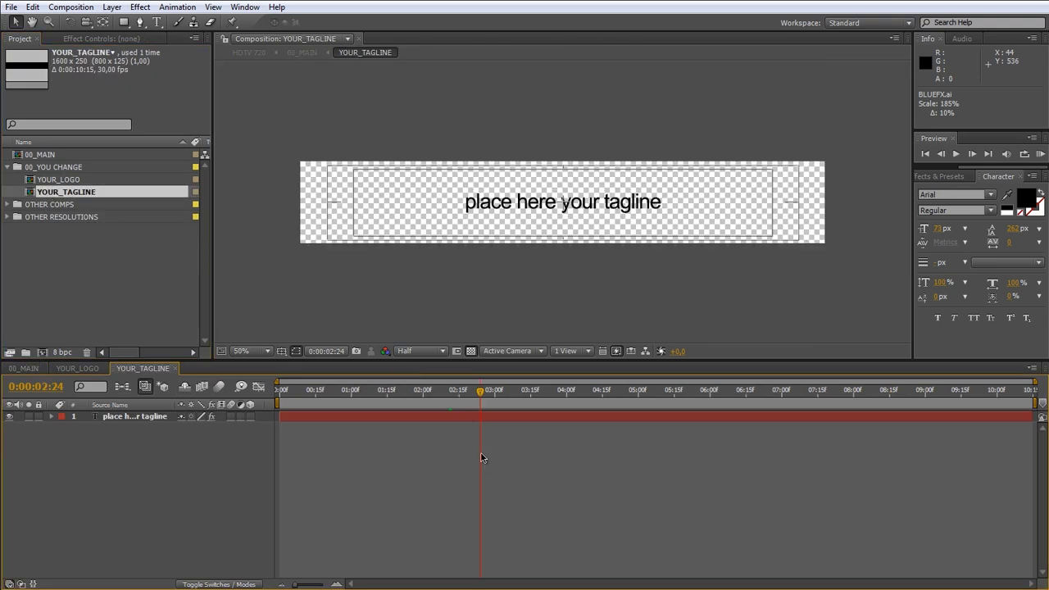
pyautogui.doubleClick(481, 416)
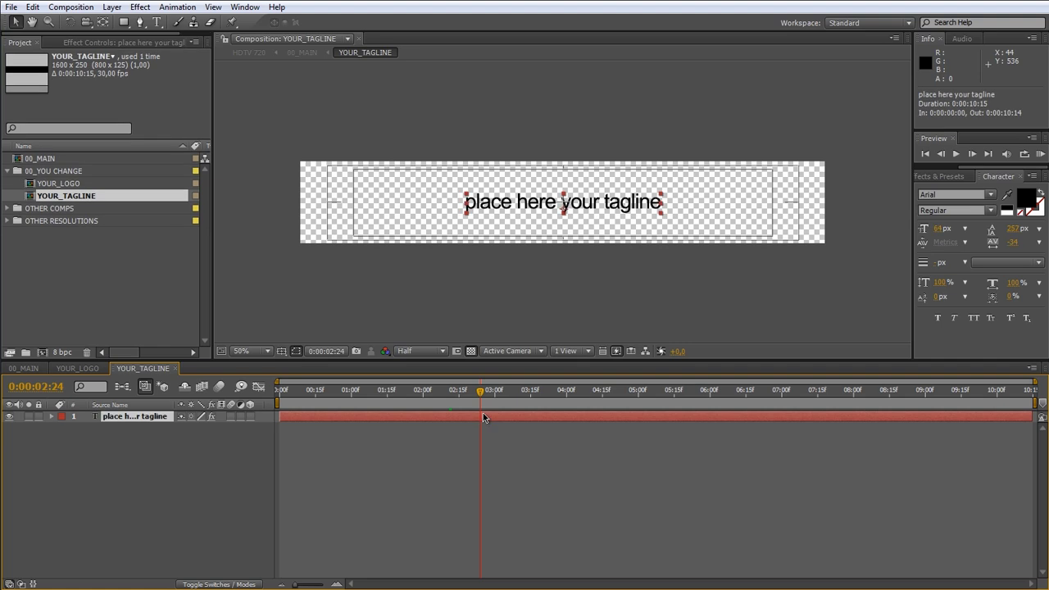
pyautogui.write('www.')
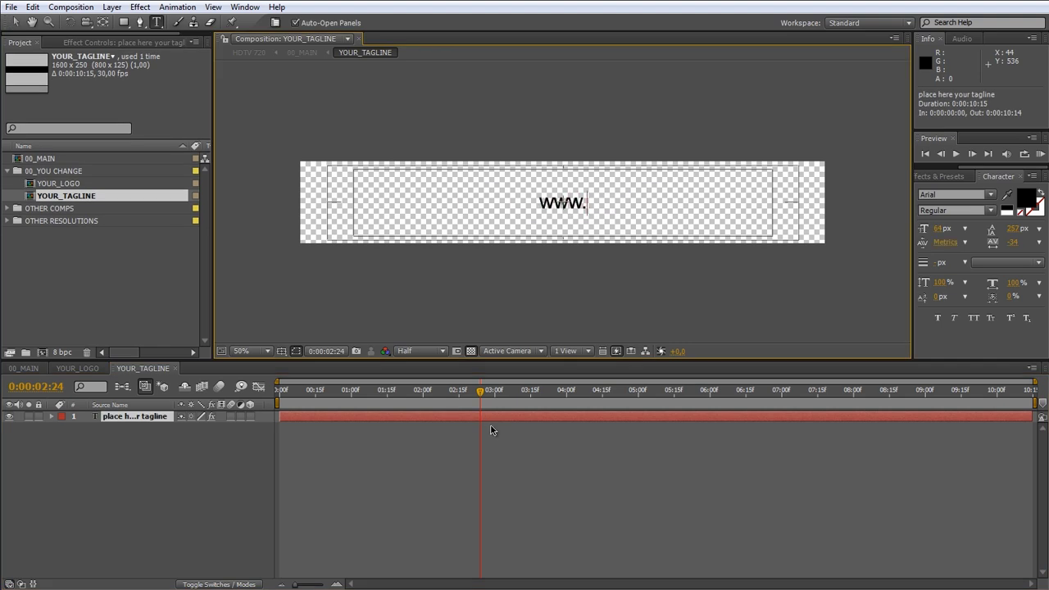
pyautogui.write('bluefx')
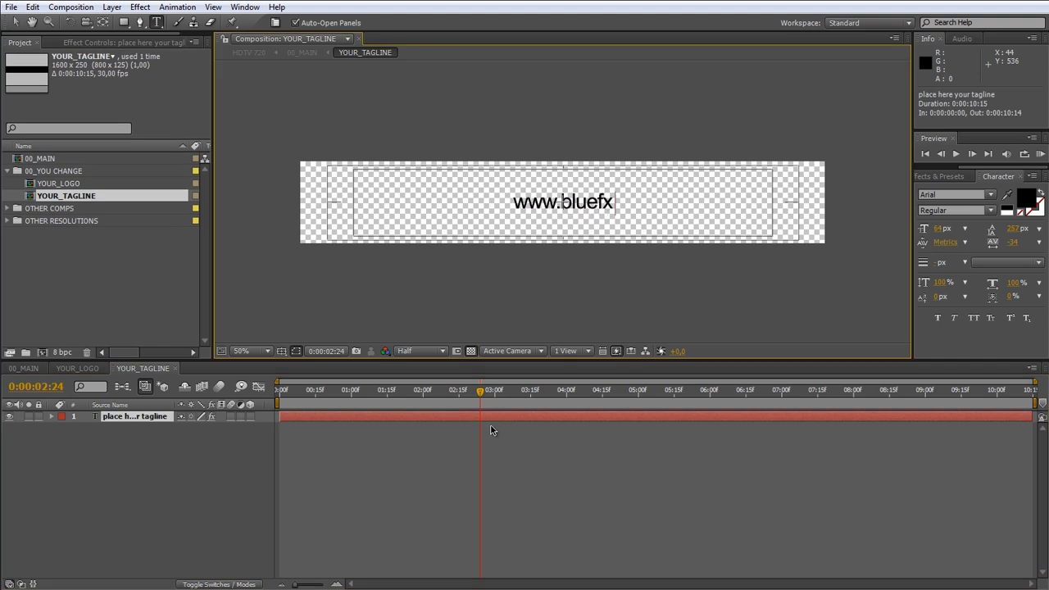
pyautogui.write('.net')
pyautogui.click(578, 478)
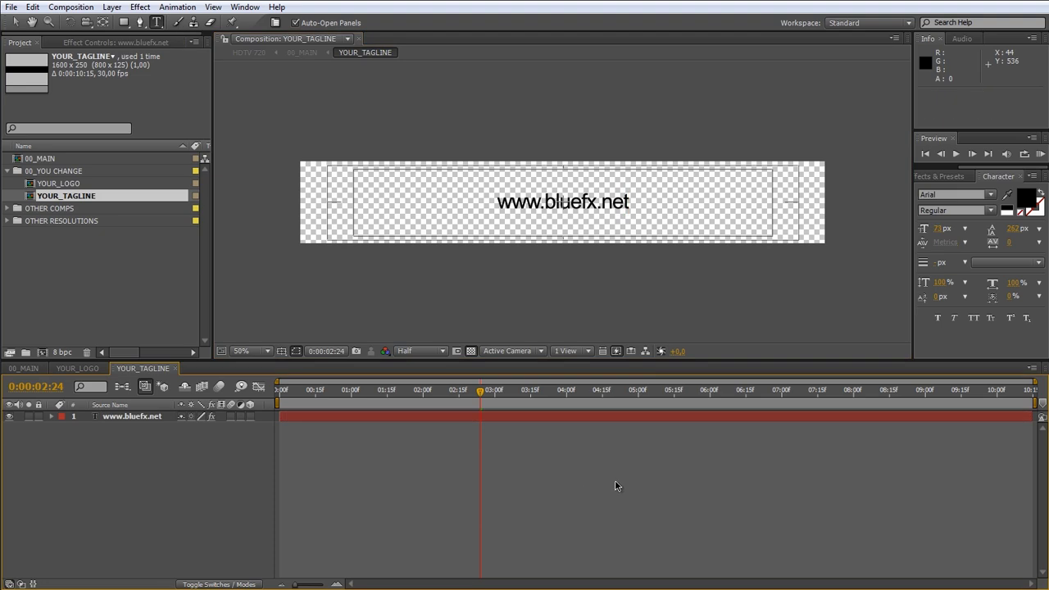
# Step: In 00_MAIN, select the CONTROL layer and expand all six effects in Effect Controls
pyautogui.click(31, 367)
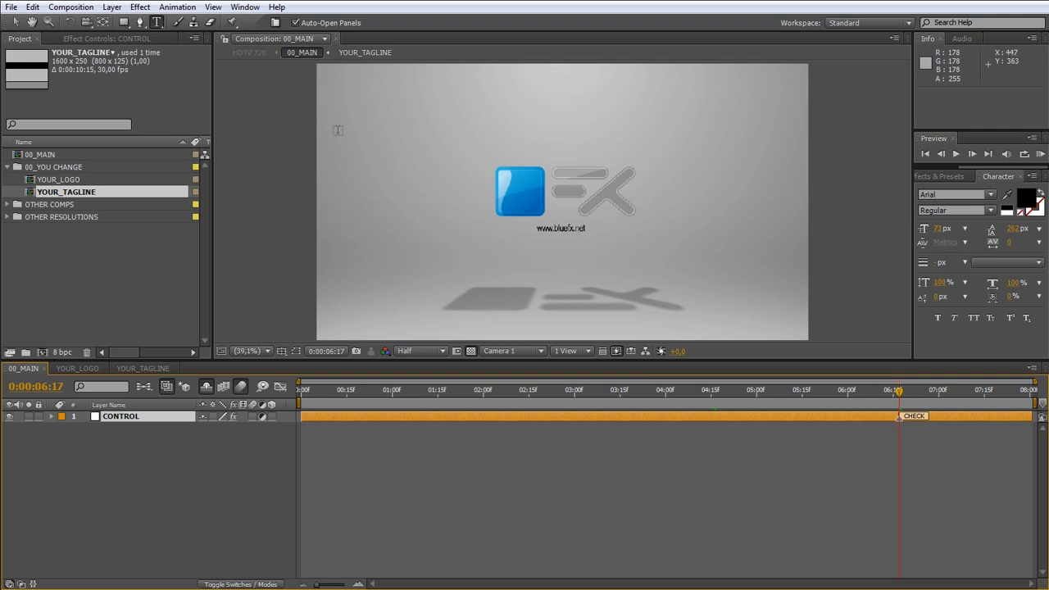
pyautogui.press('v')
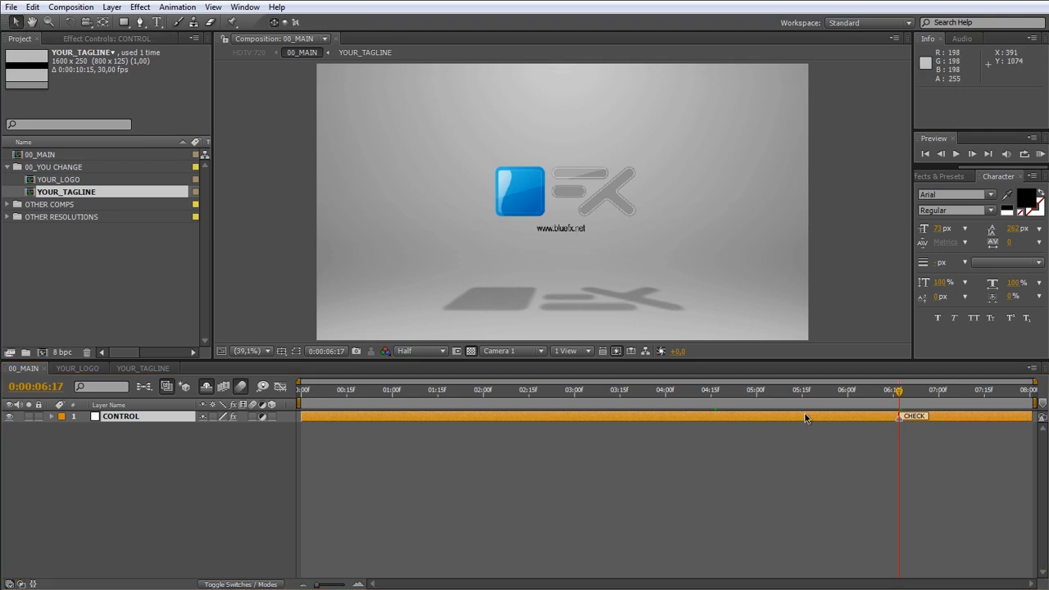
pyautogui.click(459, 415)
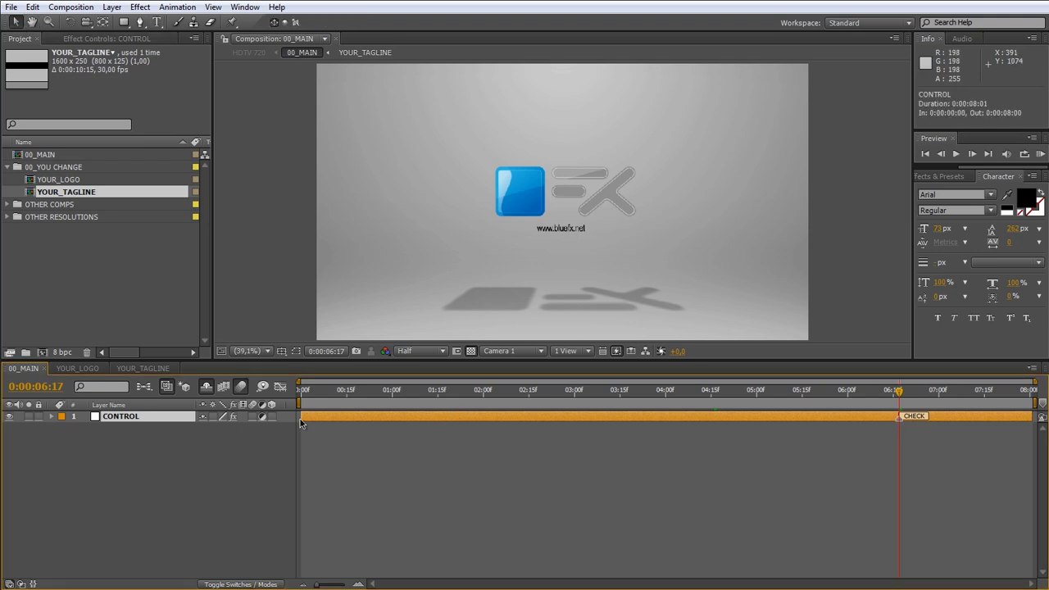
pyautogui.click(109, 37)
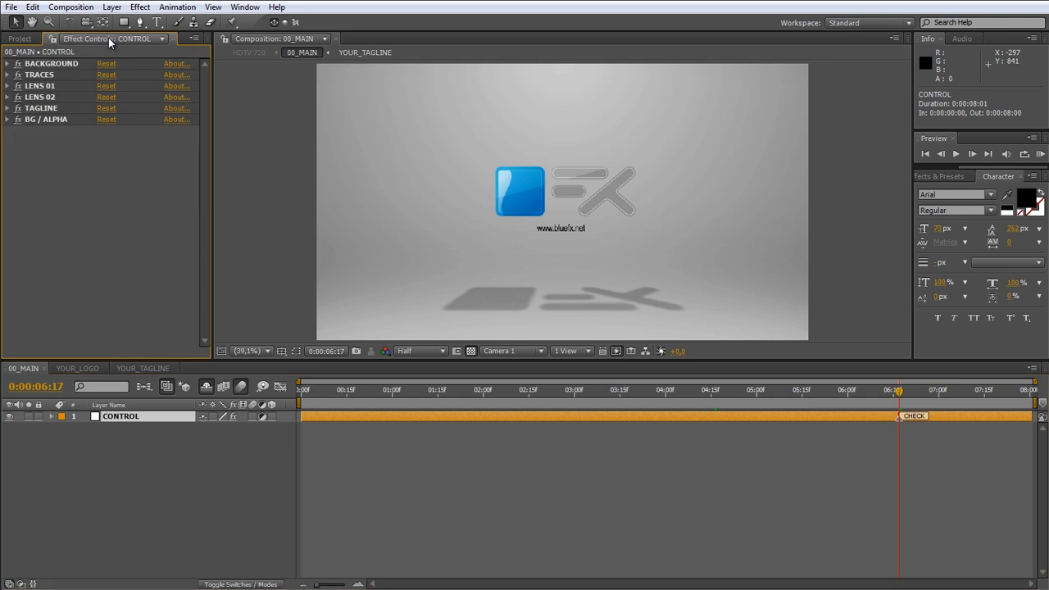
pyautogui.click(41, 64)
pyautogui.keyDown('shift'); pyautogui.click(39, 119); pyautogui.keyUp('shift')
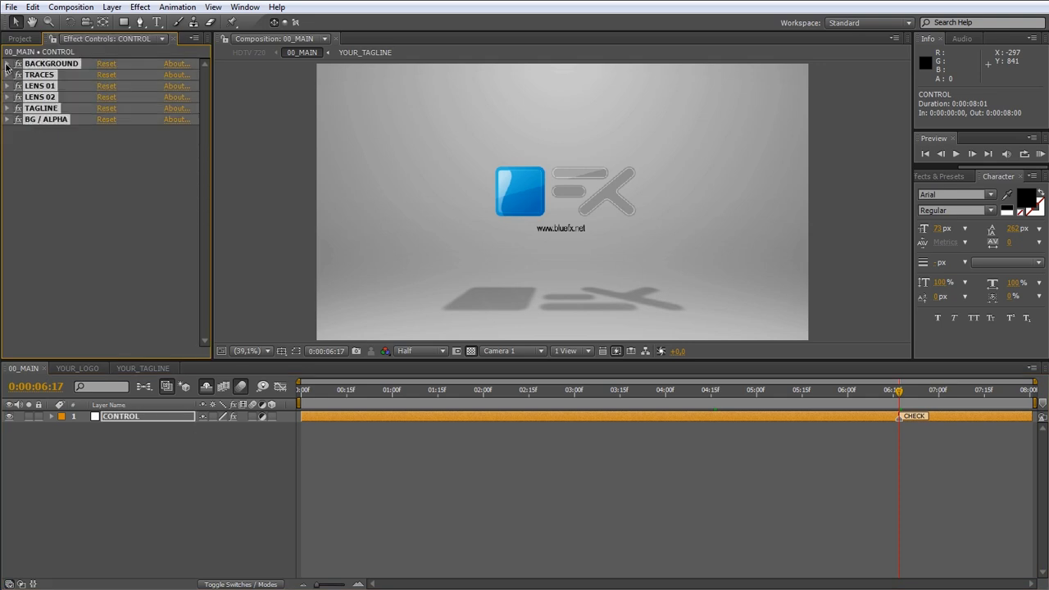
pyautogui.click(7, 64)
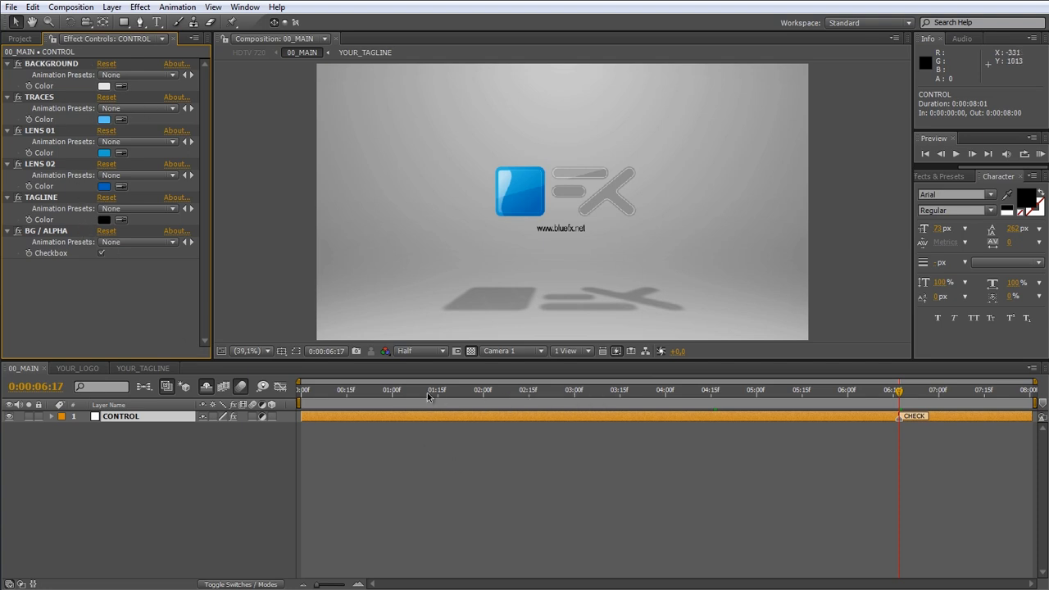
# Step: Set the BACKGROUND colour to dark blue 055677 and the TRACES colour to white FFFFFF
pyautogui.click(104, 86)
pyautogui.click(775, 385)
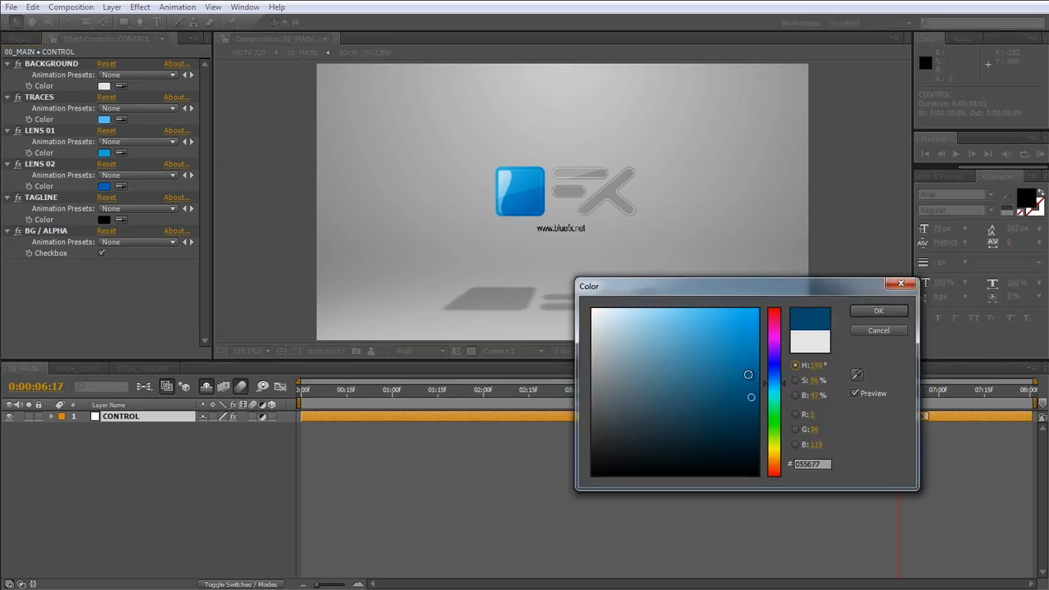
pyautogui.click(878, 311)
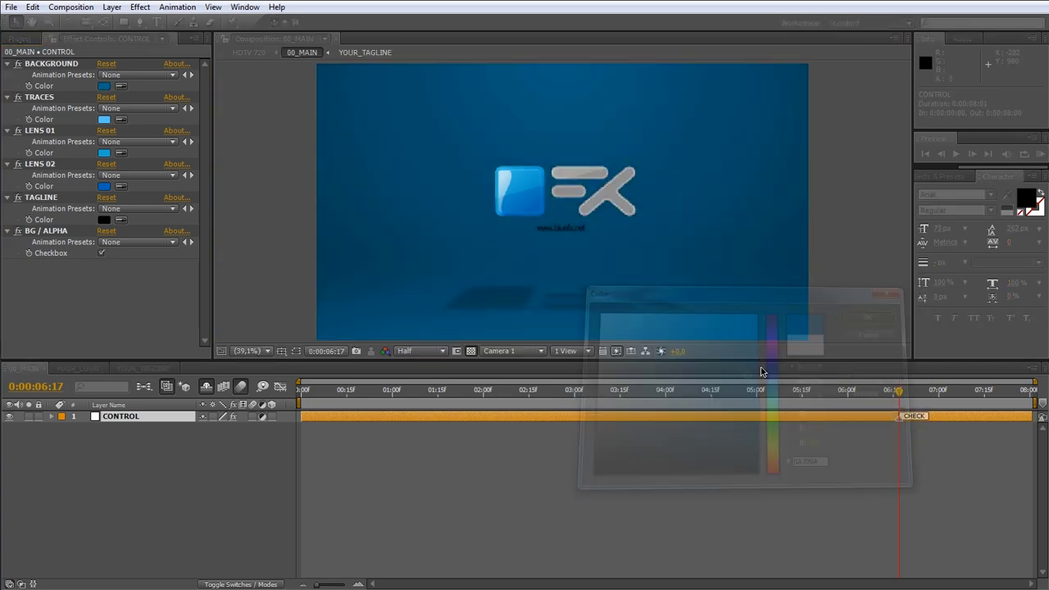
pyautogui.click(103, 120)
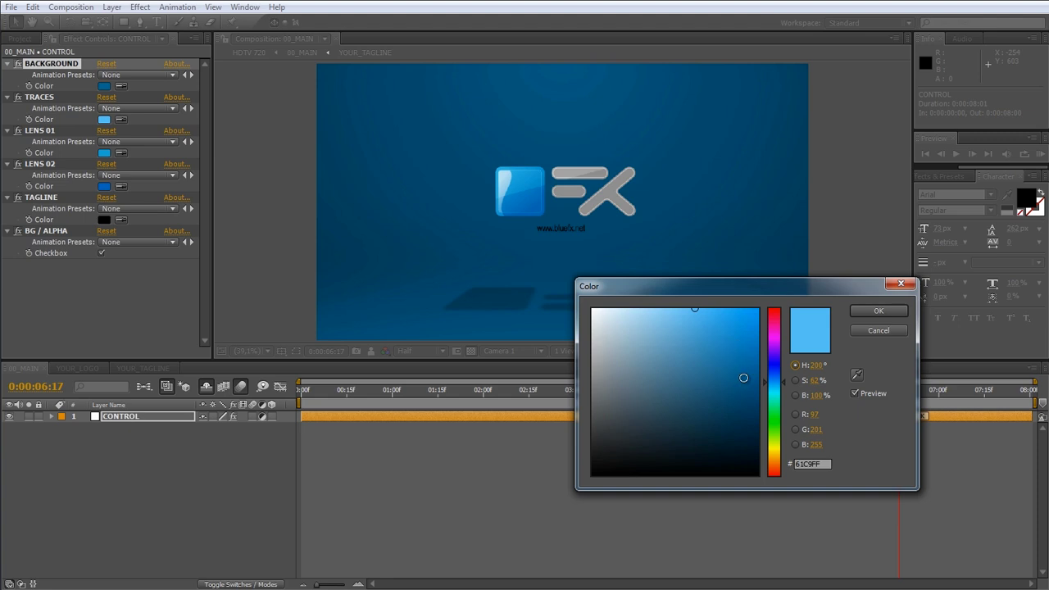
pyautogui.click(770, 390)
pyautogui.moveTo(662, 351); pyautogui.dragTo(591, 309)
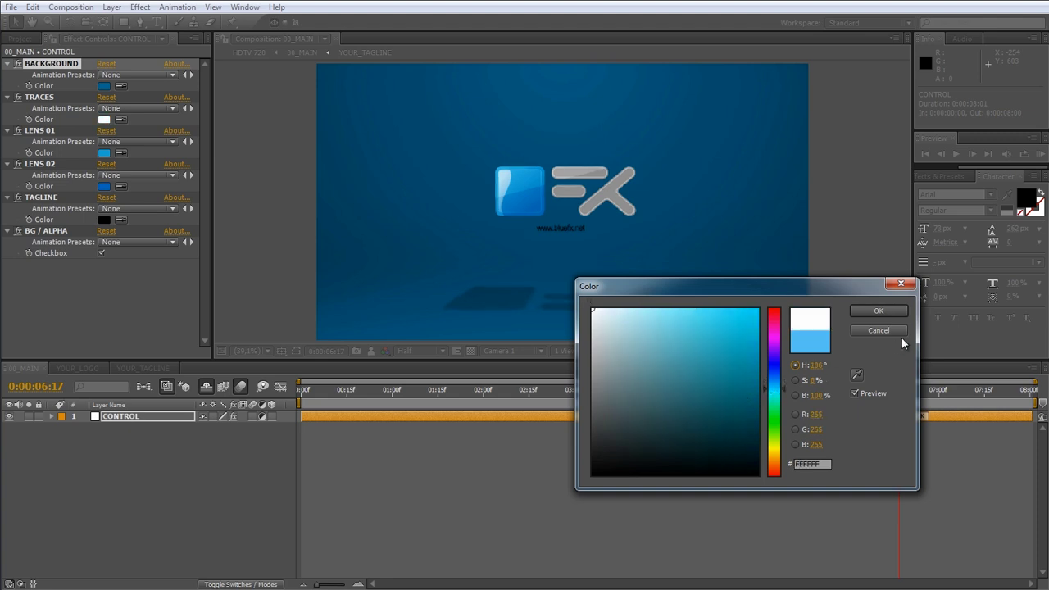
pyautogui.click(878, 311)
# Step: At the lens flare frame, change the LENS 01 colour to a deeper blue
pyautogui.click(517, 390)
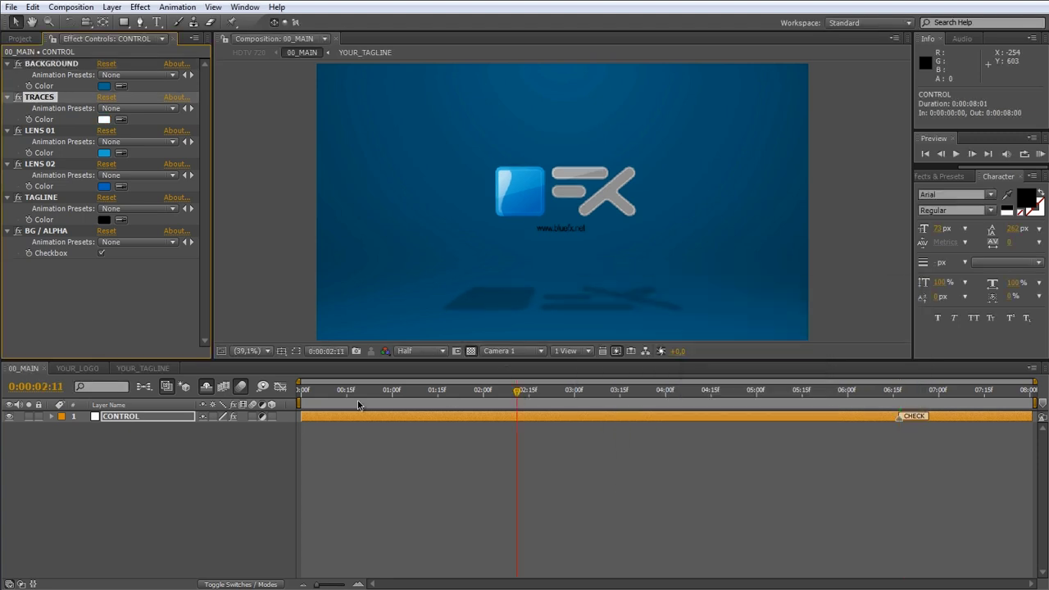
pyautogui.moveTo(359, 405); pyautogui.dragTo(547, 400)
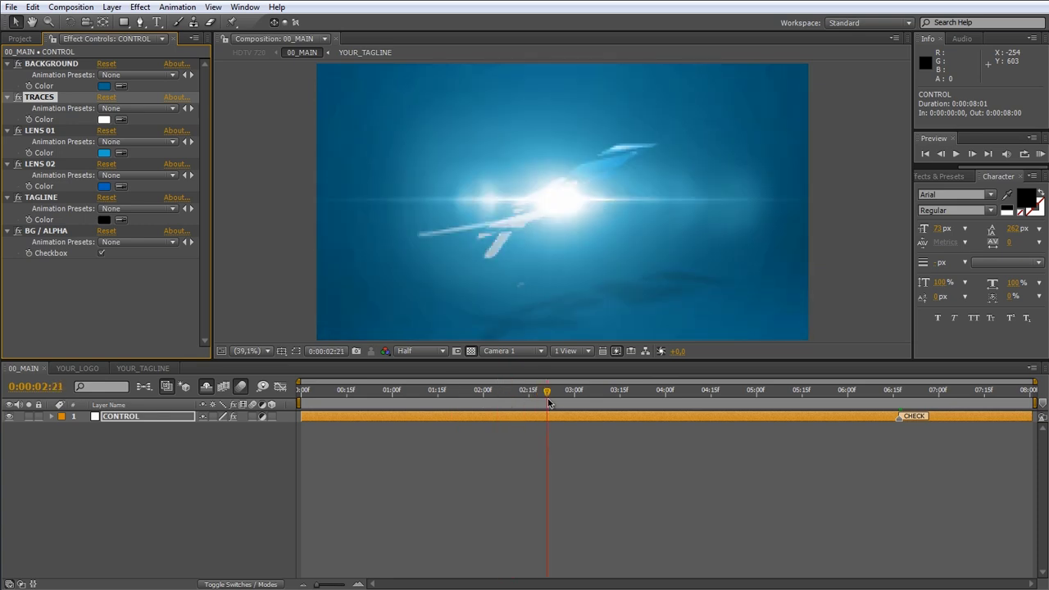
pyautogui.click(104, 152)
pyautogui.click(753, 313)
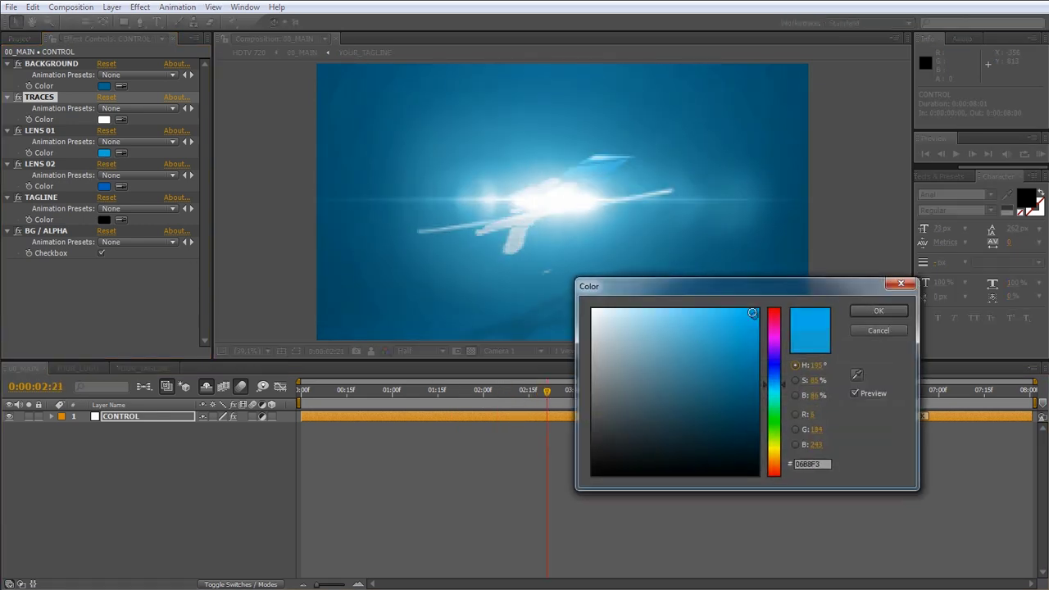
pyautogui.moveTo(753, 313)
pyautogui.mouseDown()
pyautogui.moveTo(744, 396)
pyautogui.moveTo(770, 374)
pyautogui.moveTo(746, 318)
pyautogui.mouseUp()
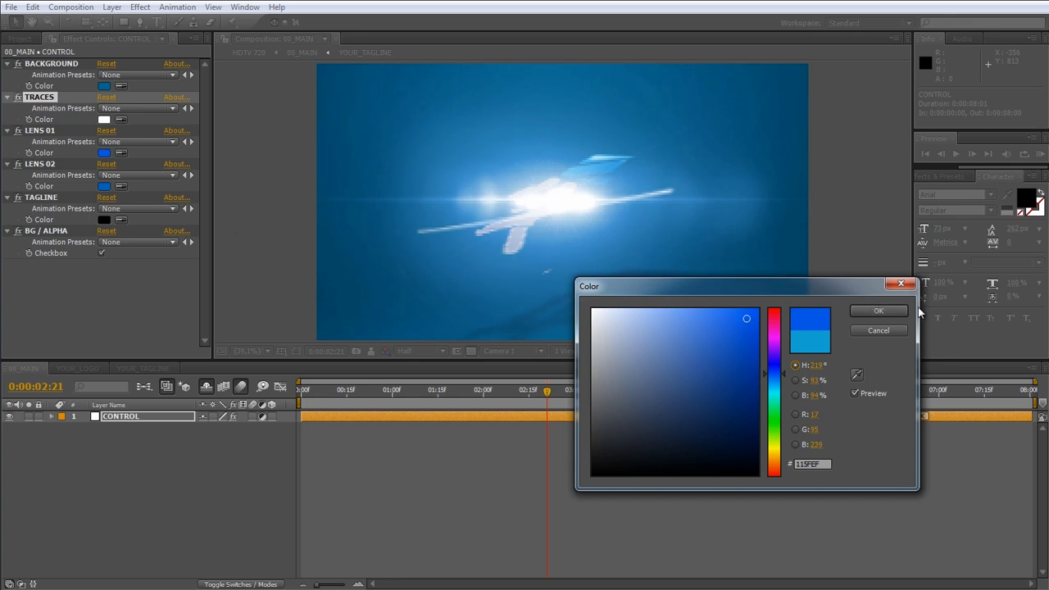
pyautogui.click(879, 311)
# Step: Toggle the BG / ALPHA checkbox to compare, leaving it off, and view frame 6:17
pyautogui.click(41, 166)
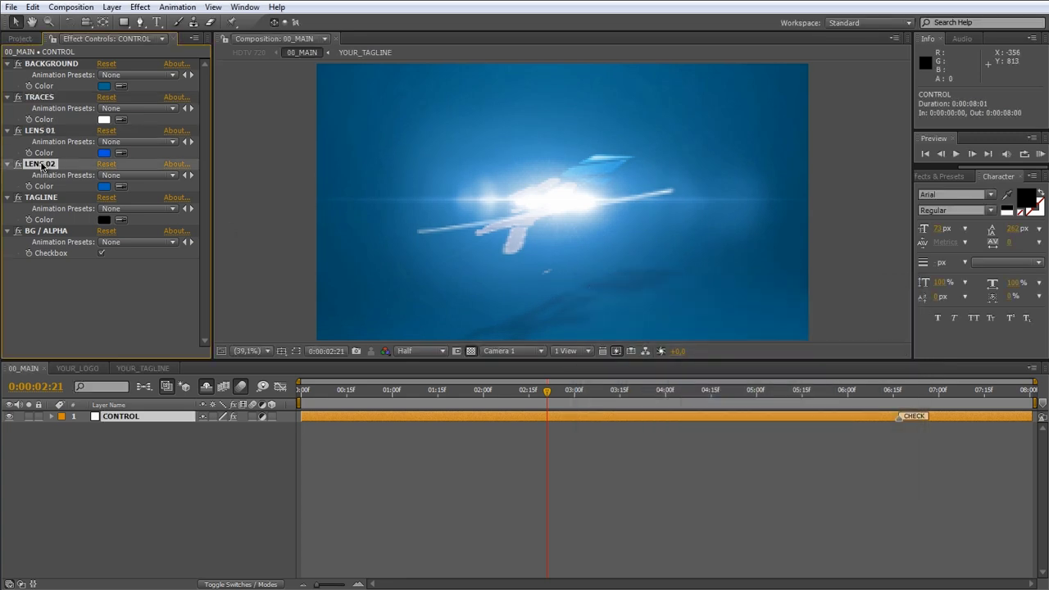
pyautogui.click(54, 233)
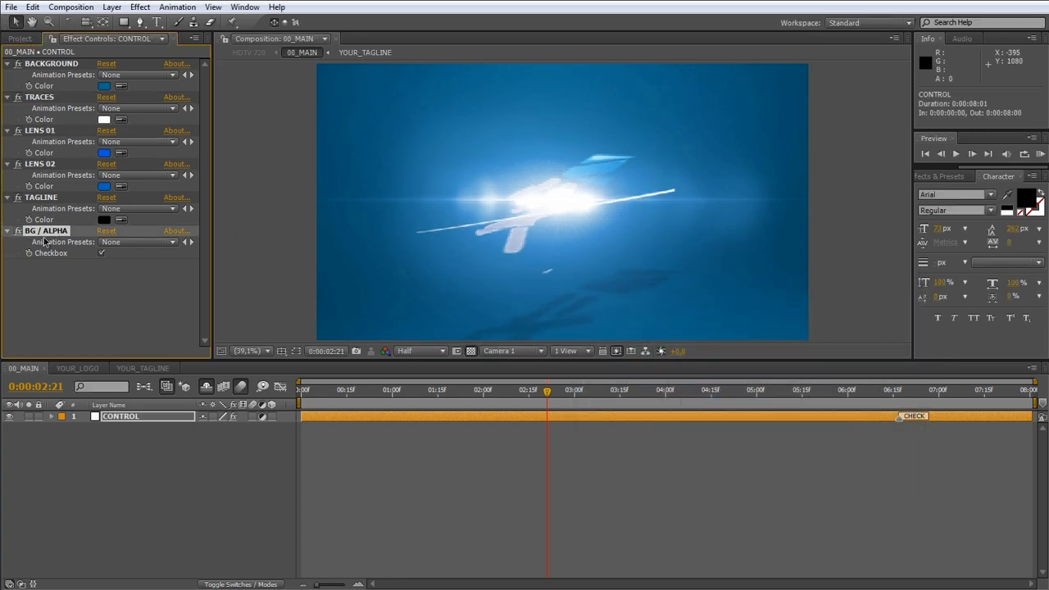
pyautogui.click(103, 255)
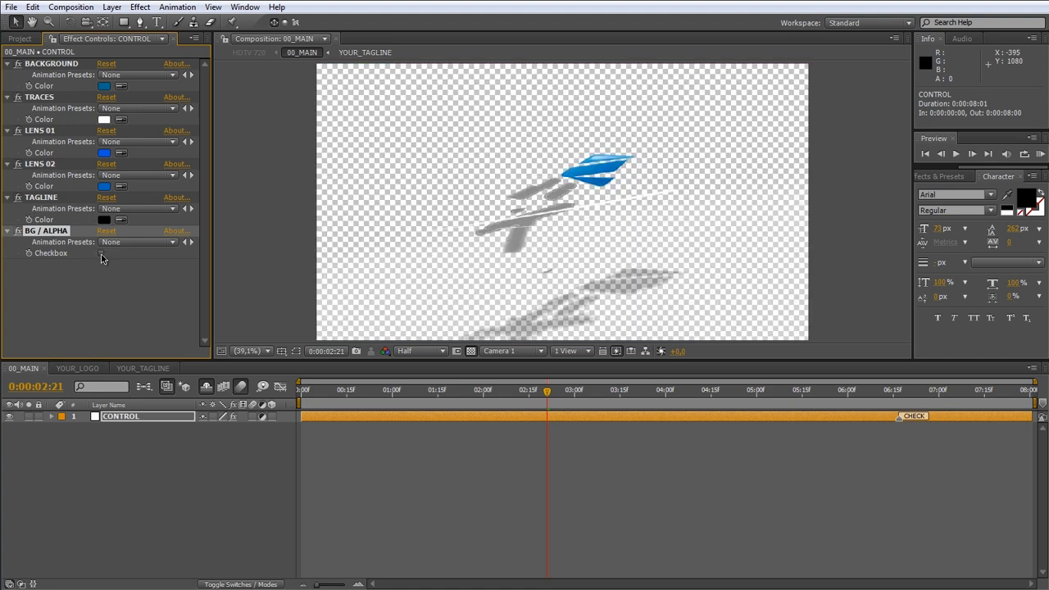
pyautogui.click(103, 255)
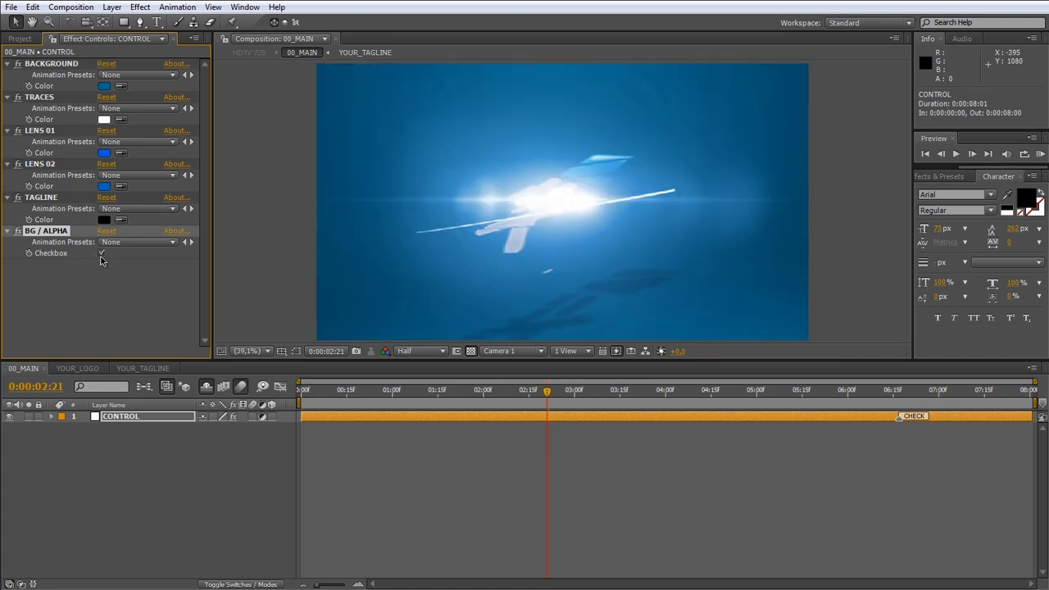
pyautogui.click(101, 254)
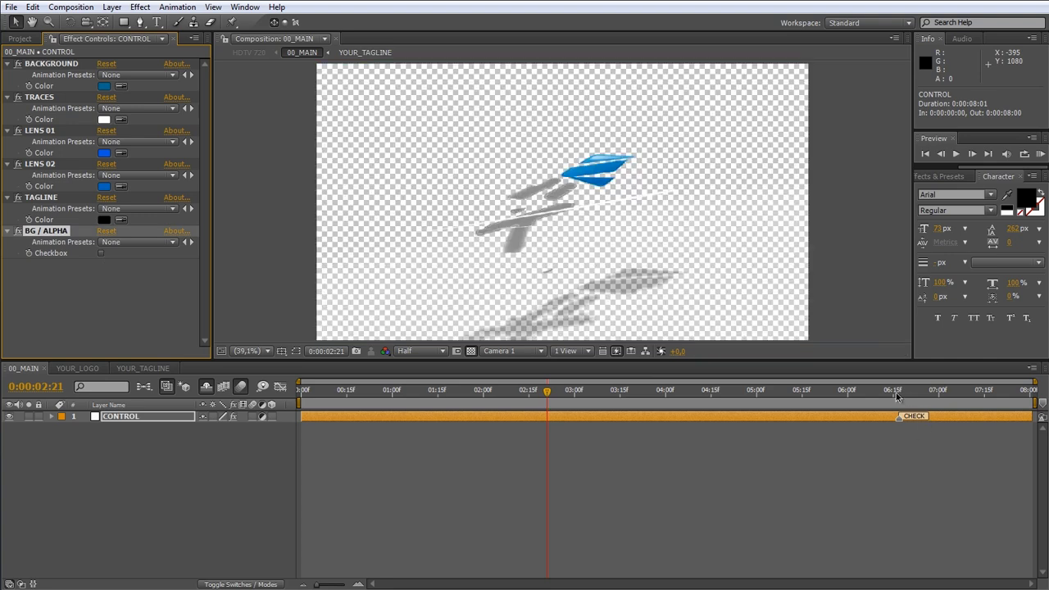
pyautogui.click(897, 395)
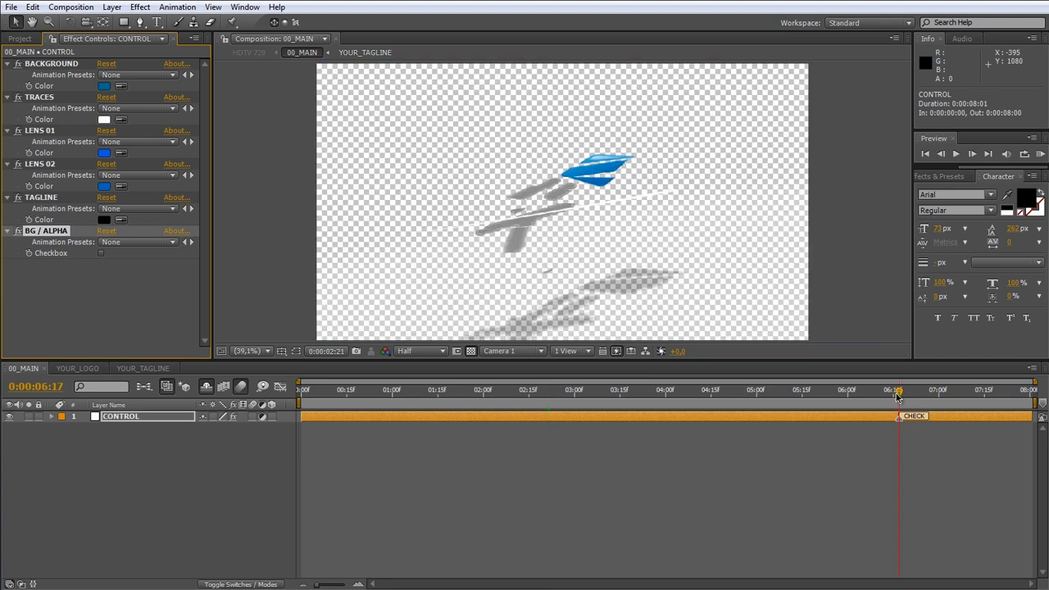
# Step: Re-check BG / ALPHA in Effect Controls to restore the dark blue background
pyautogui.click(102, 254)
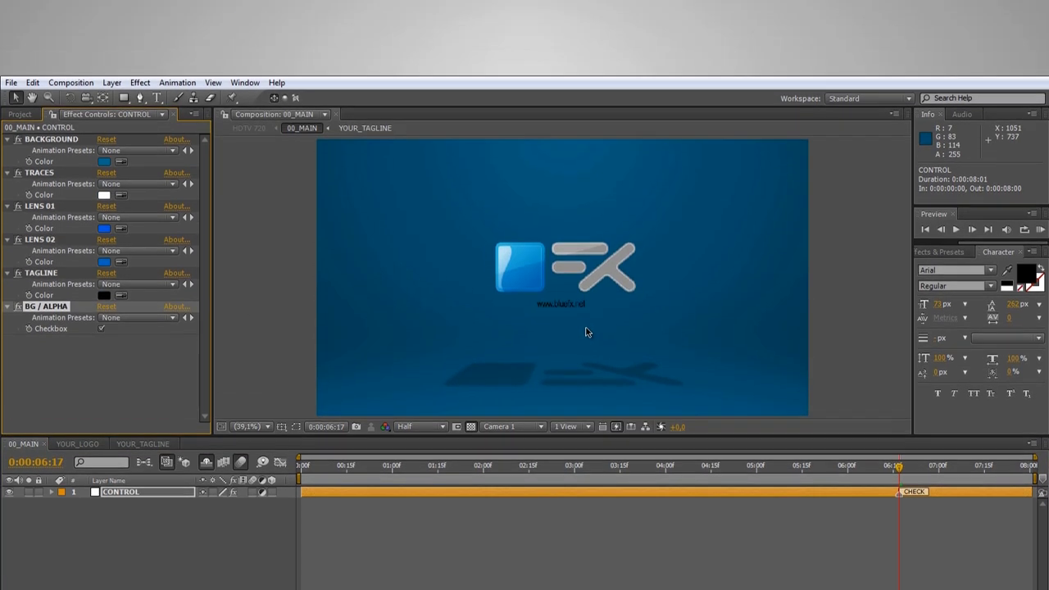